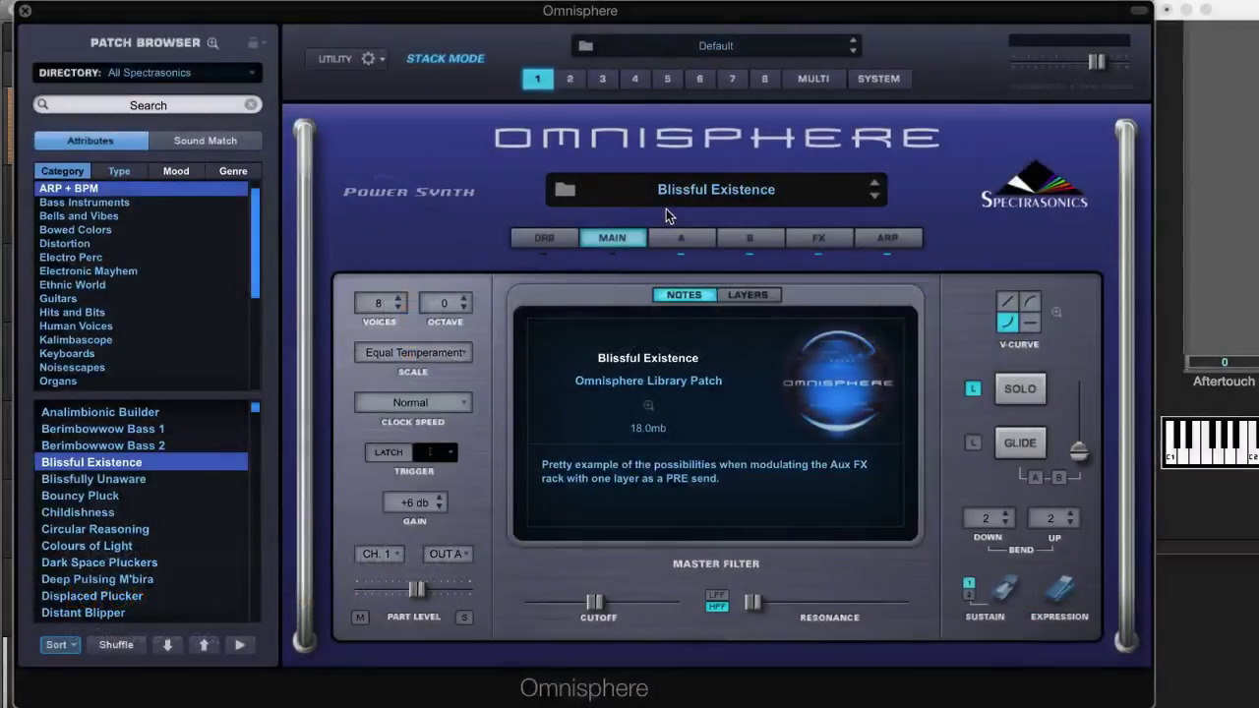
- Step from the multi mixer through parts 1 and 2 to part 4, Harmo Clickies
click(817, 79)
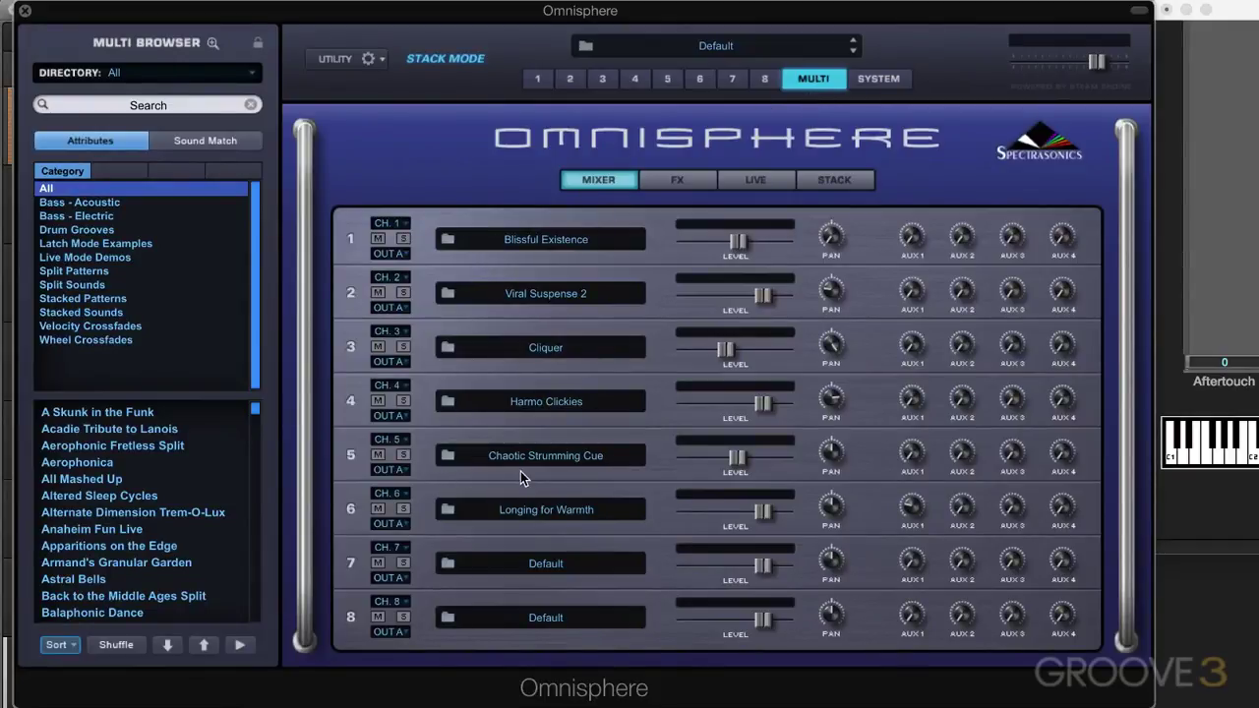
click(539, 80)
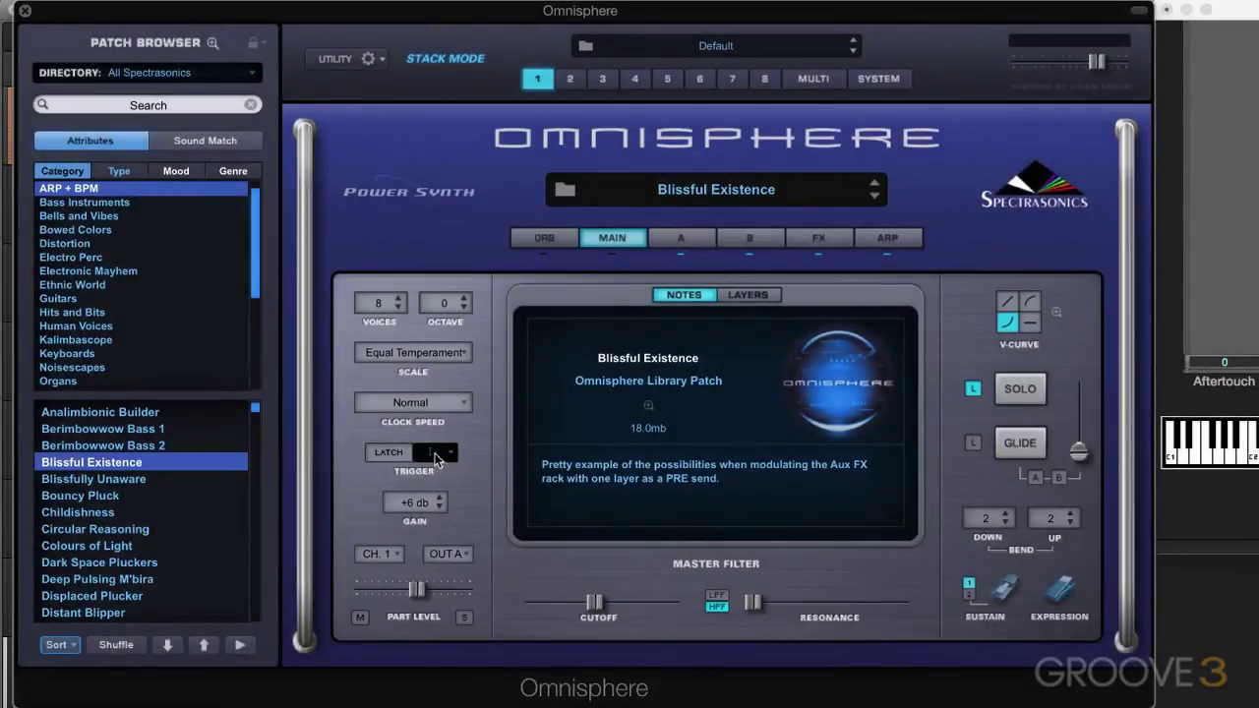
click(570, 80)
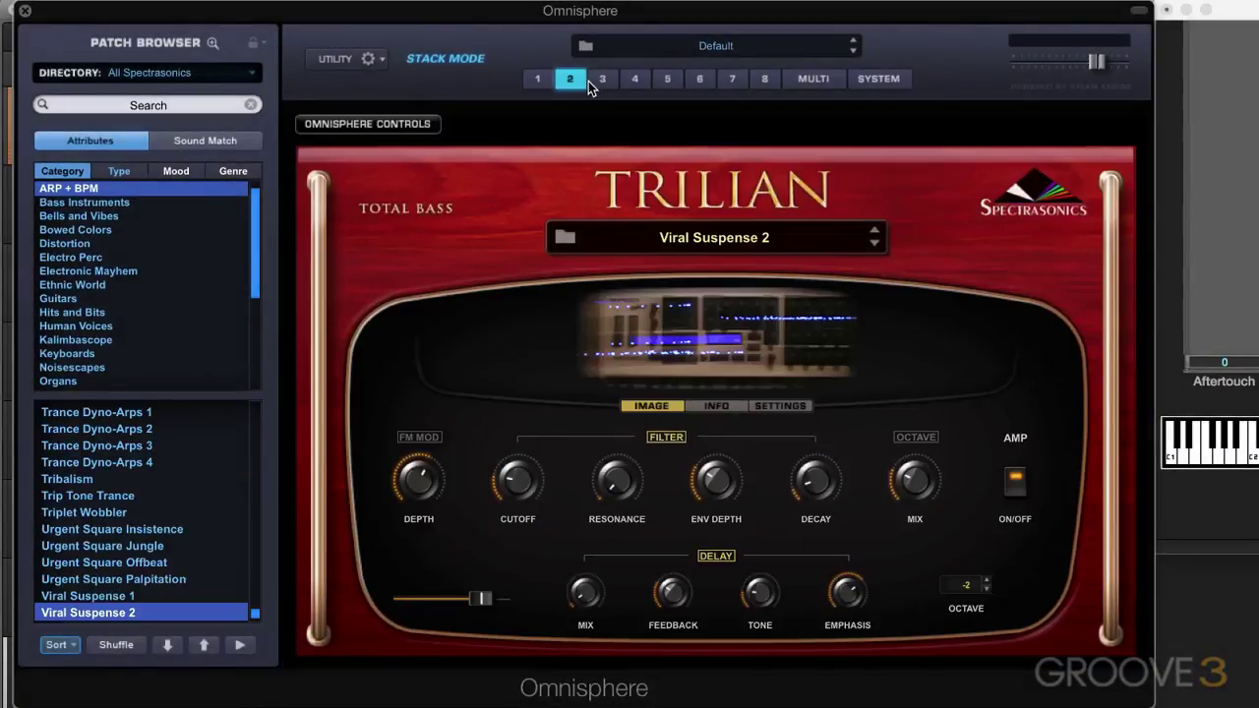
click(603, 78)
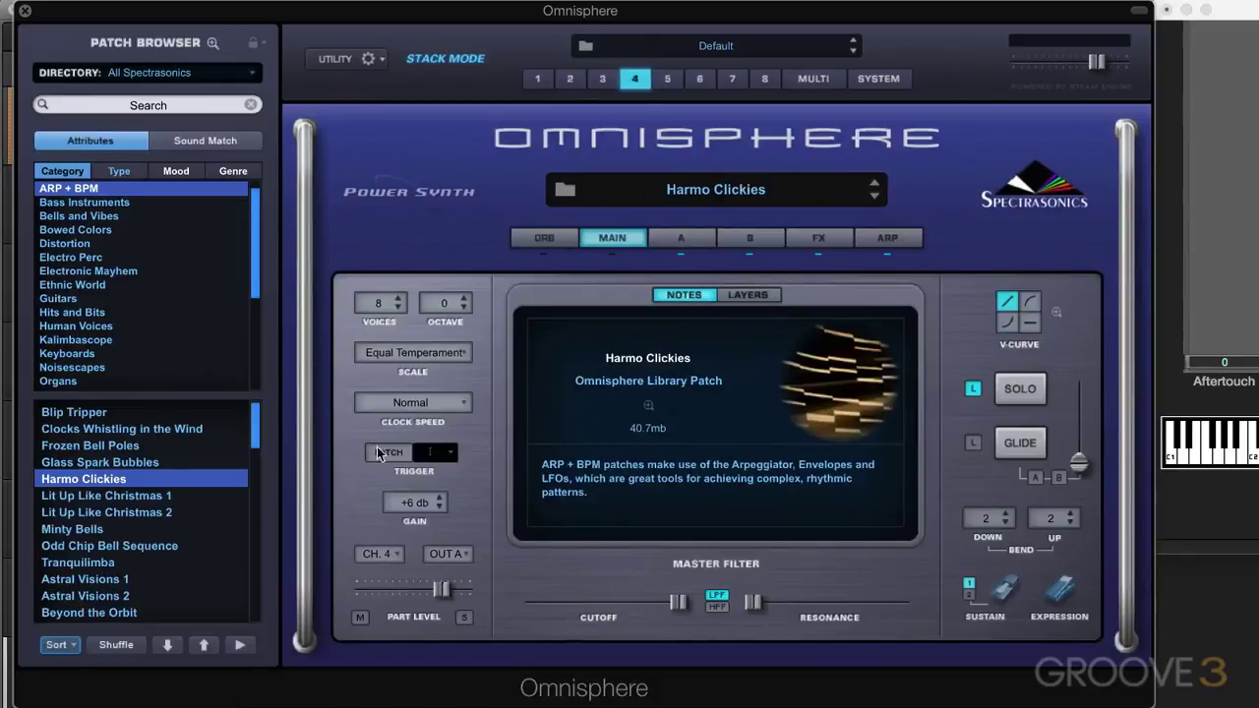
- Toggle Harmo Clickies' latch on and off and view its trigger choices without changing anything
click(395, 454)
click(451, 464)
click(482, 417)
- Show the multi's Stack keyboard-range view, glancing at the Live grid before returning
click(816, 81)
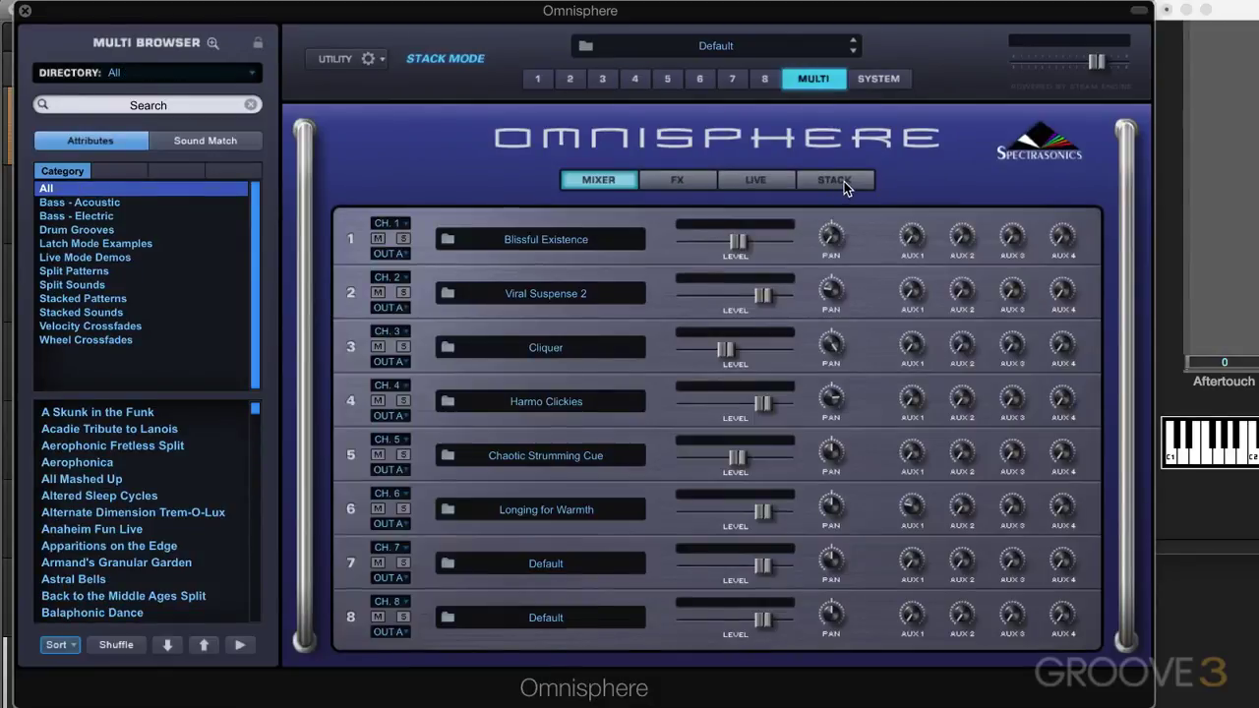
click(844, 182)
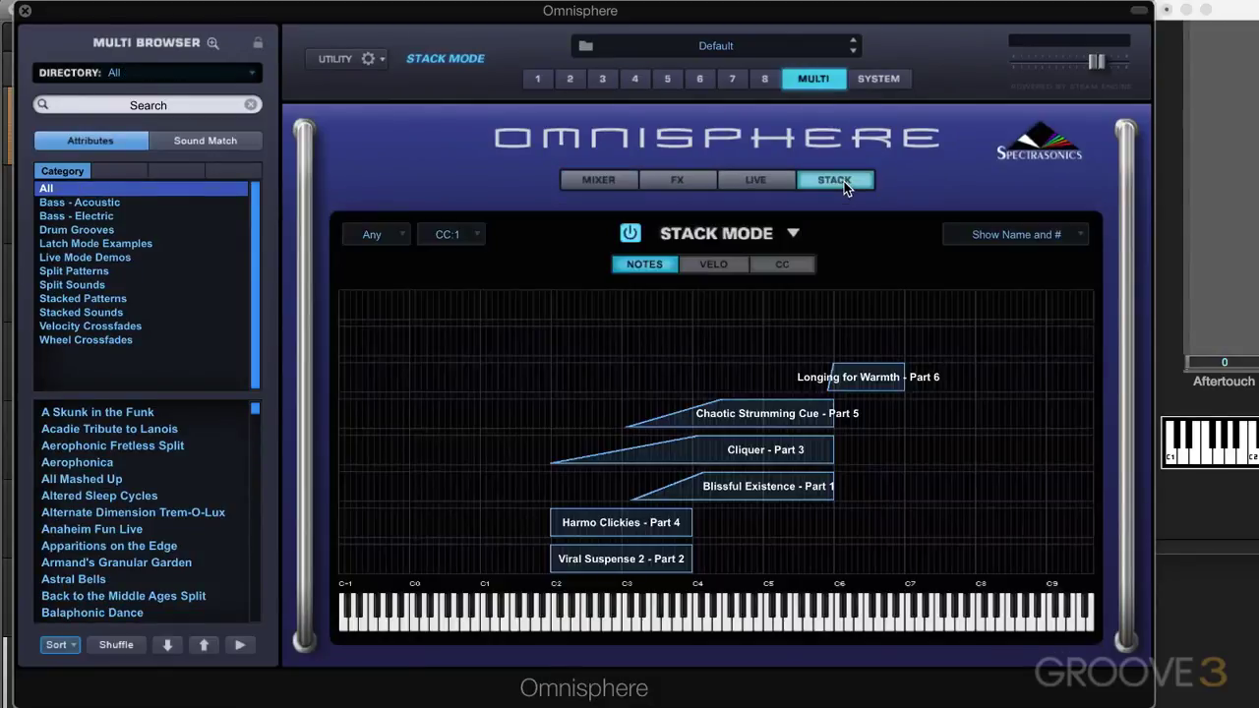
click(748, 178)
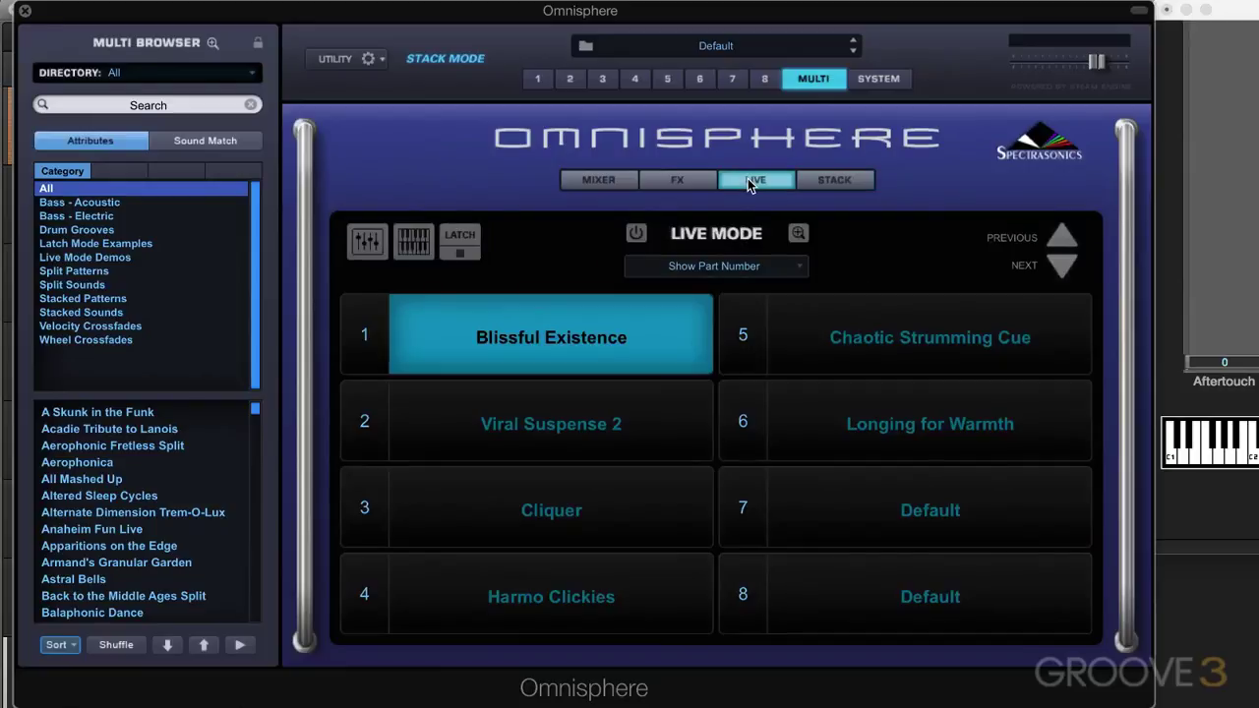
click(817, 180)
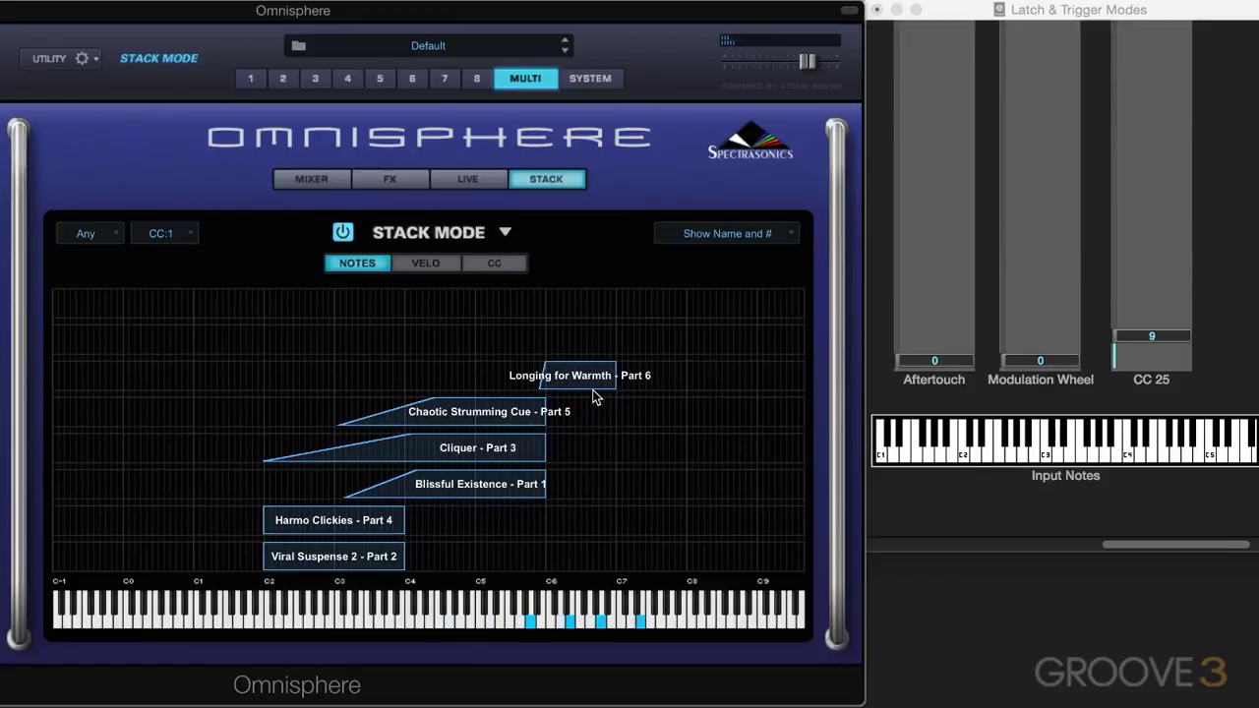
- Set latch mode on the Viral Suspense 2 and Harmo Clickies zones from their right-click menus
right_click(349, 558)
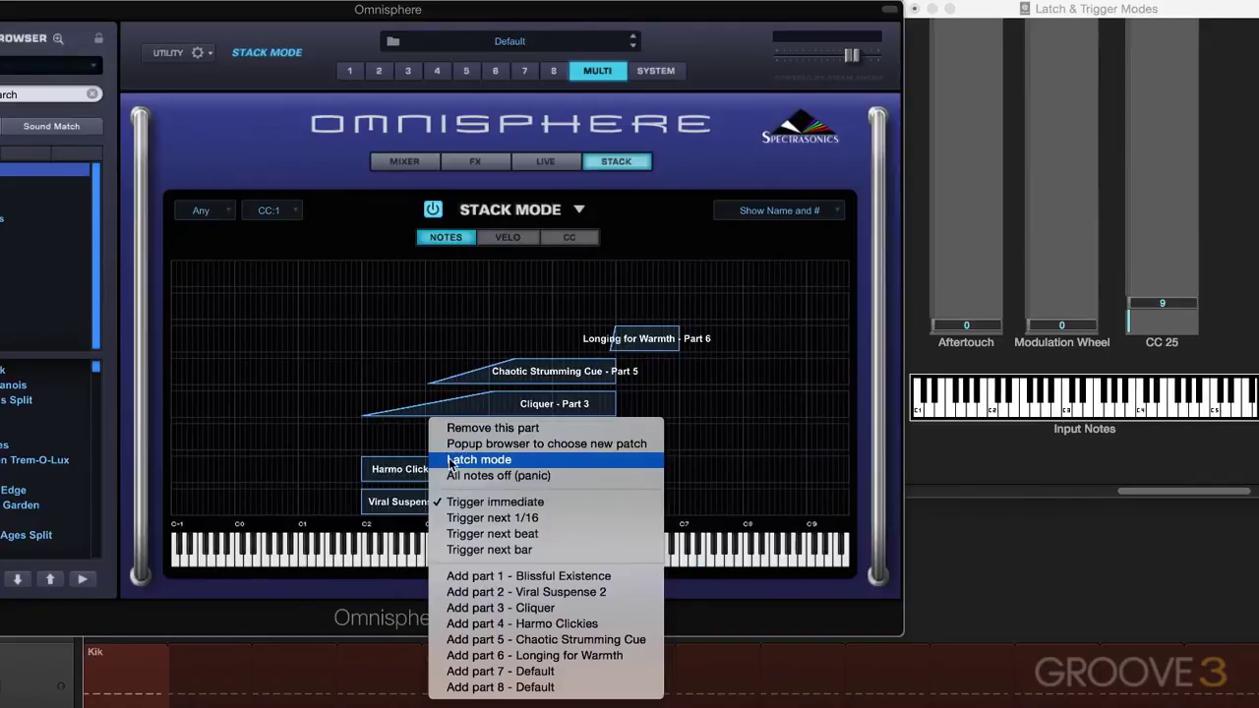
click(420, 478)
right_click(448, 477)
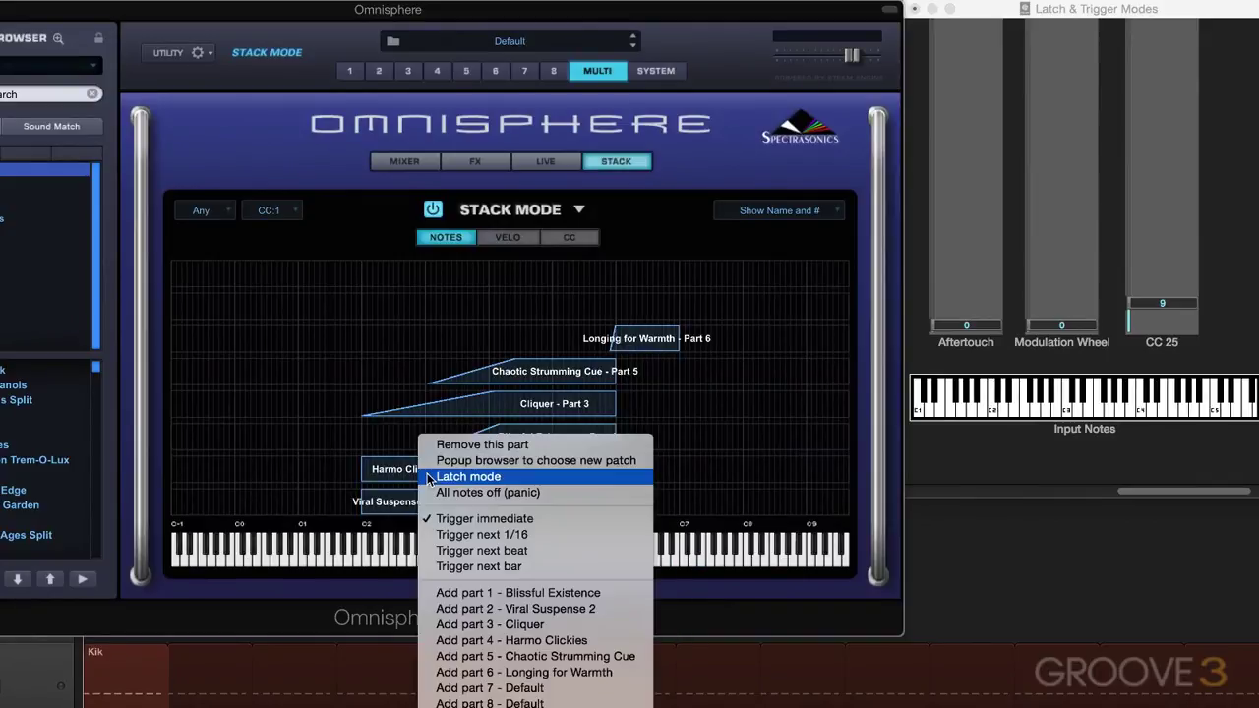
click(451, 477)
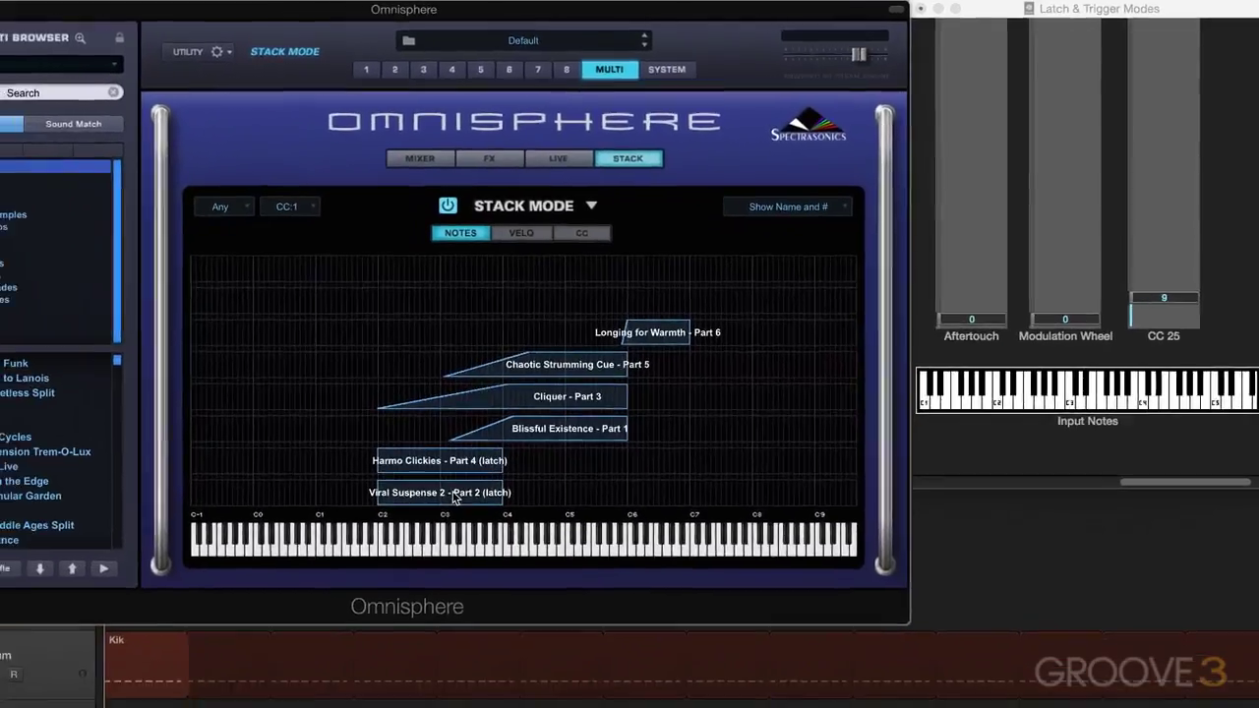
- Latch the Blissful Existence, Cliquer, Chaotic Strumming Cue and Longing for Warmth zones from their right-click menus
right_click(355, 548)
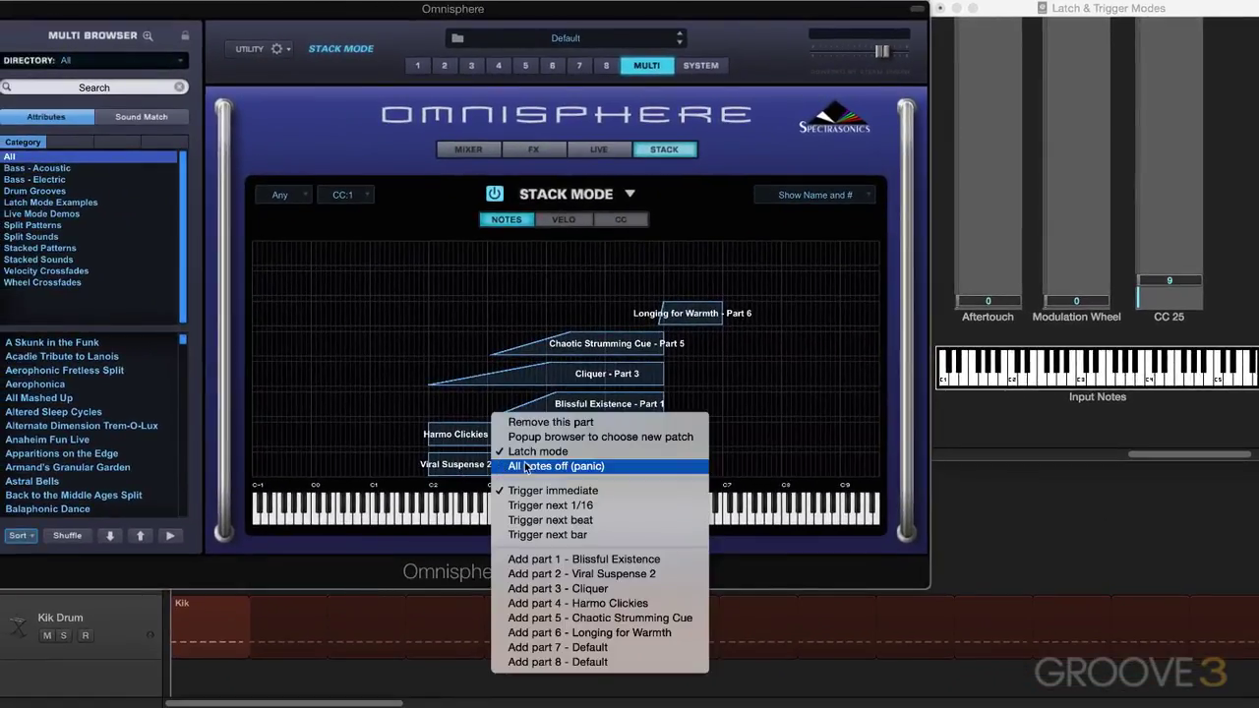
click(417, 460)
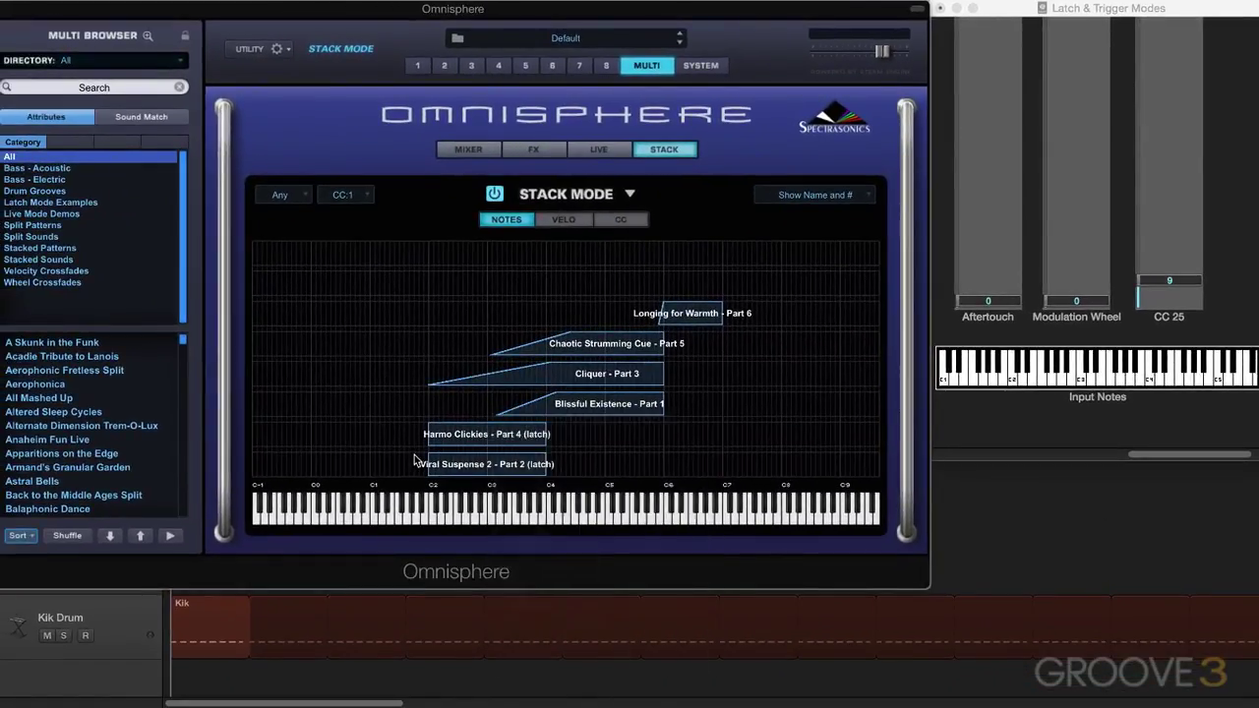
right_click(606, 403)
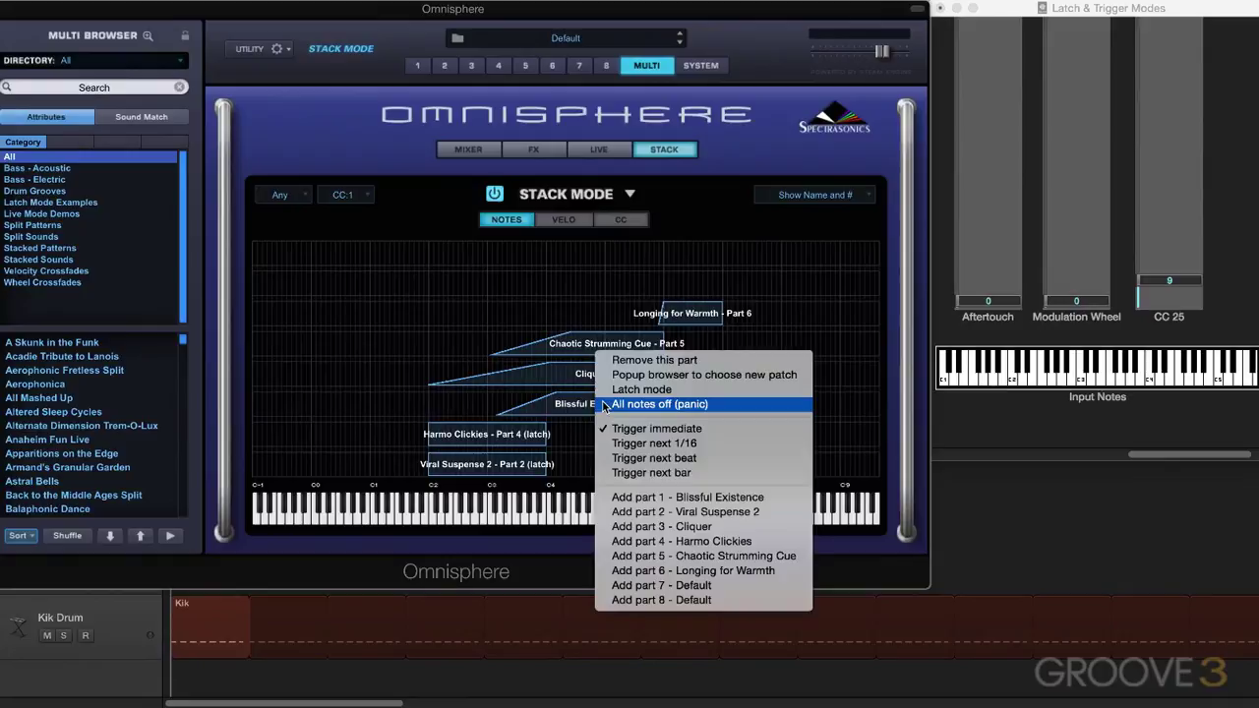
click(607, 390)
right_click(597, 380)
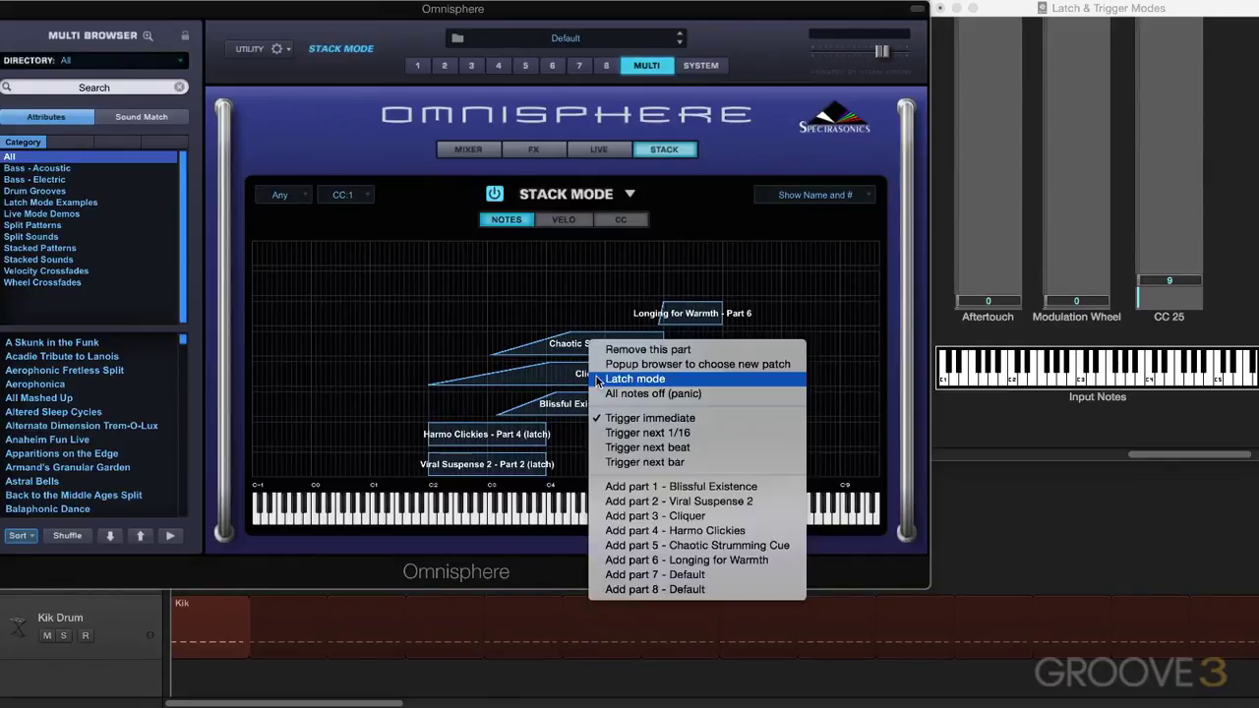
click(597, 379)
right_click(610, 348)
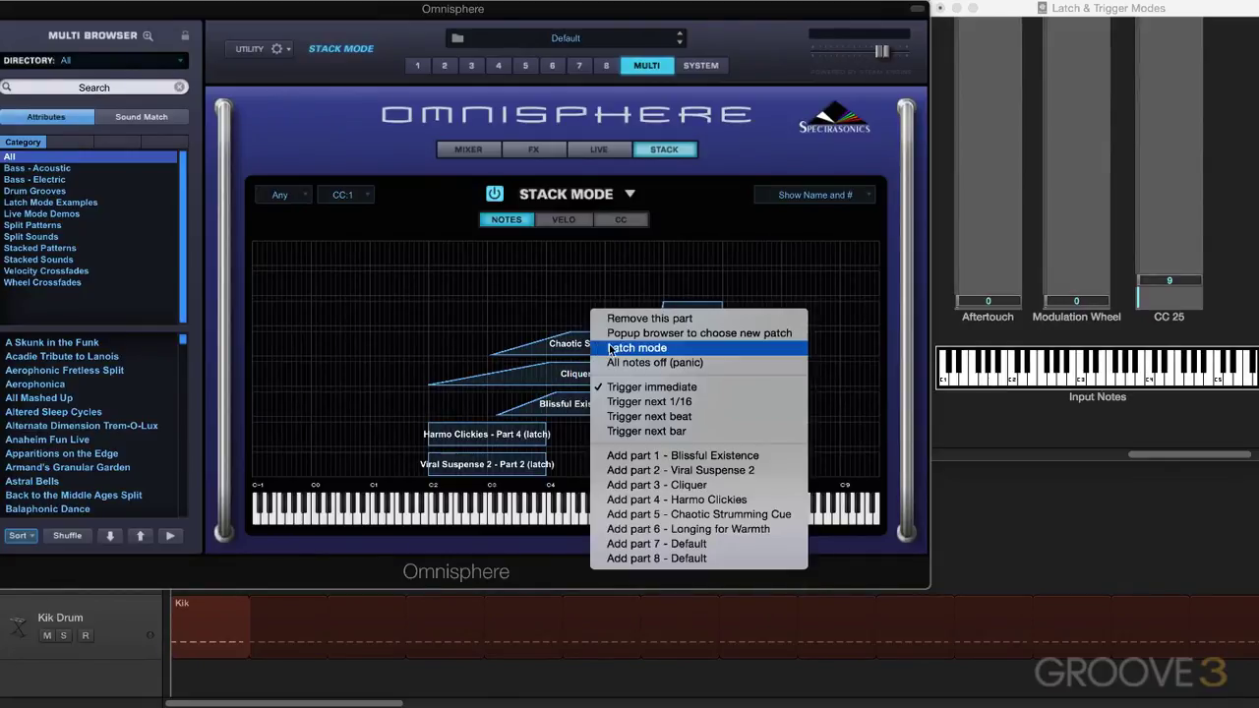
click(610, 348)
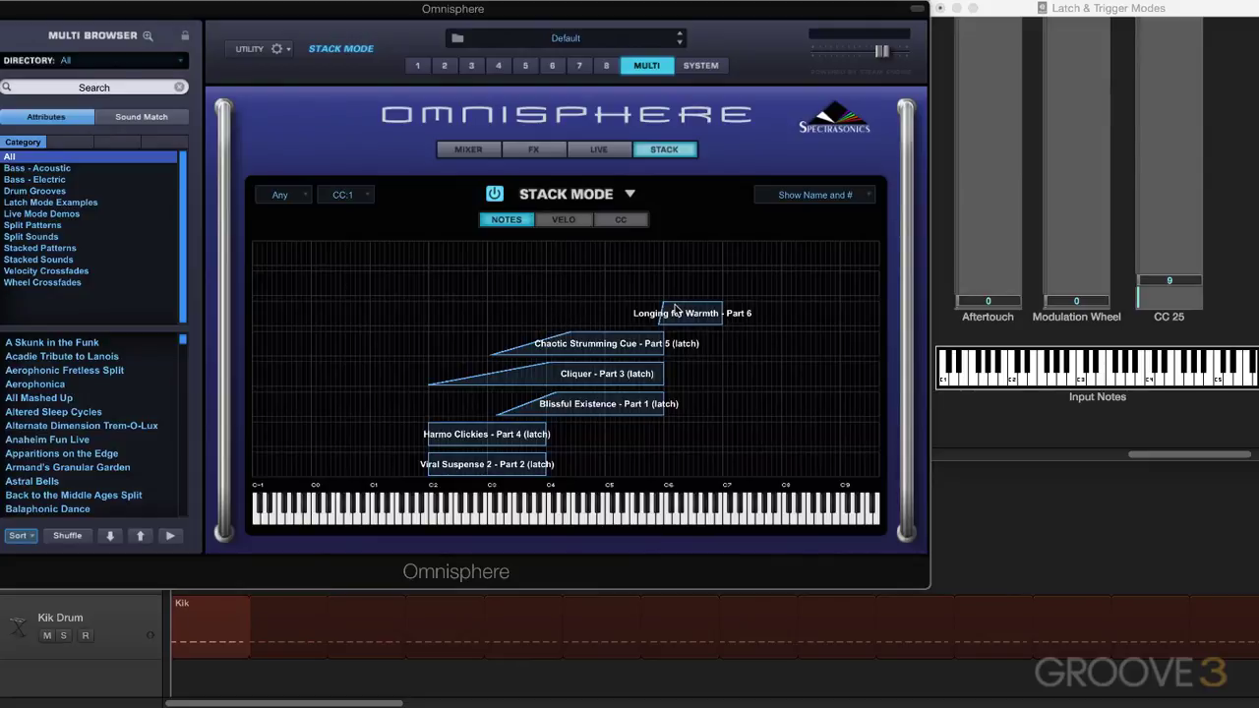
right_click(702, 321)
click(701, 321)
- Check the LATCH button on parts 1 through 5, then go back to the Stack view
click(415, 67)
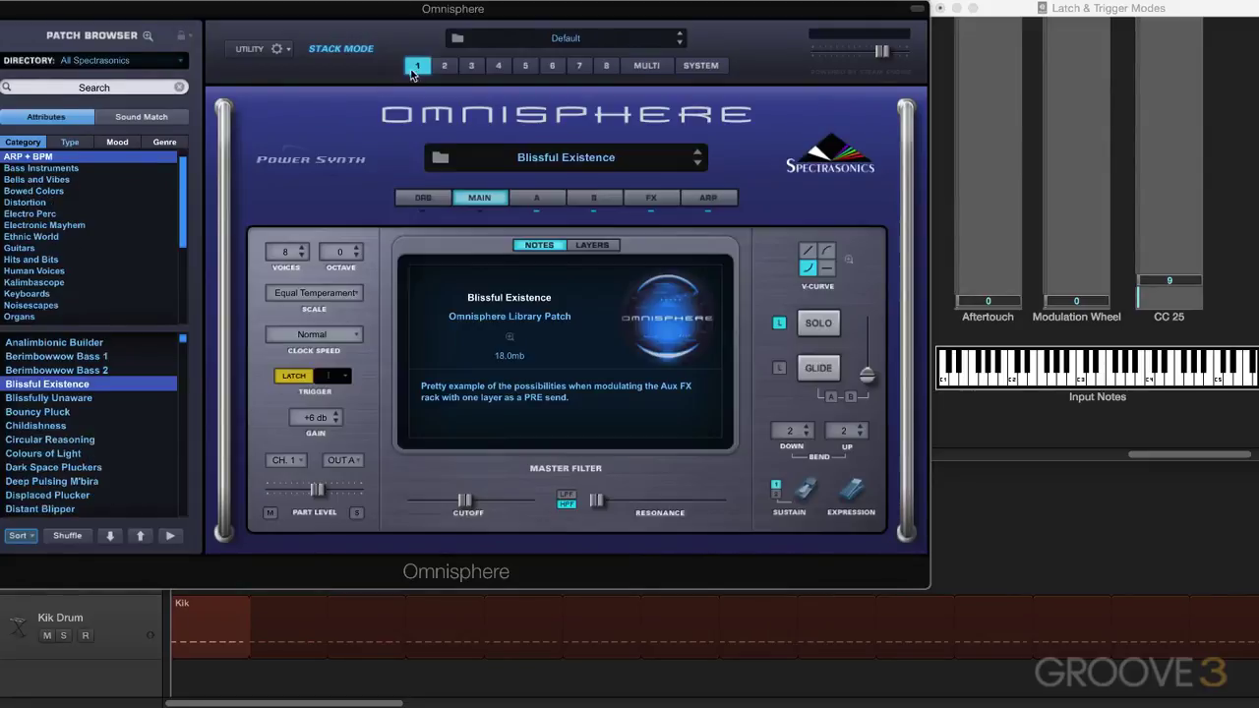
click(445, 66)
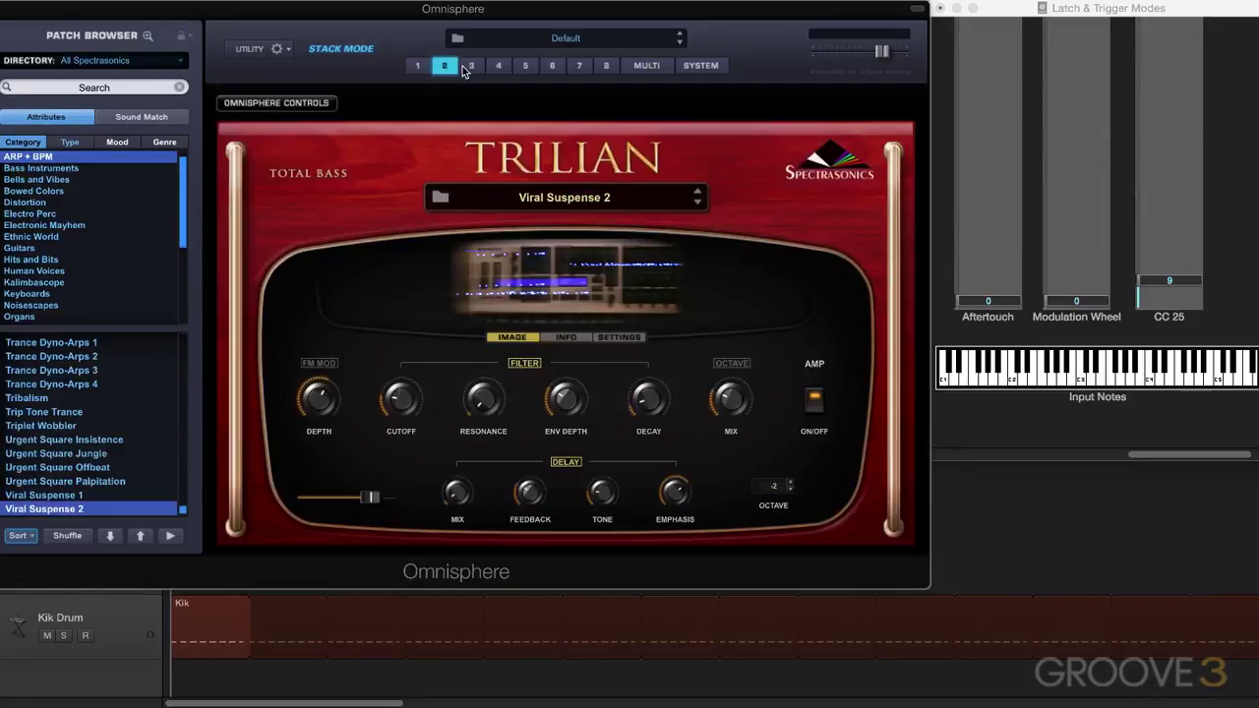
click(470, 67)
click(498, 66)
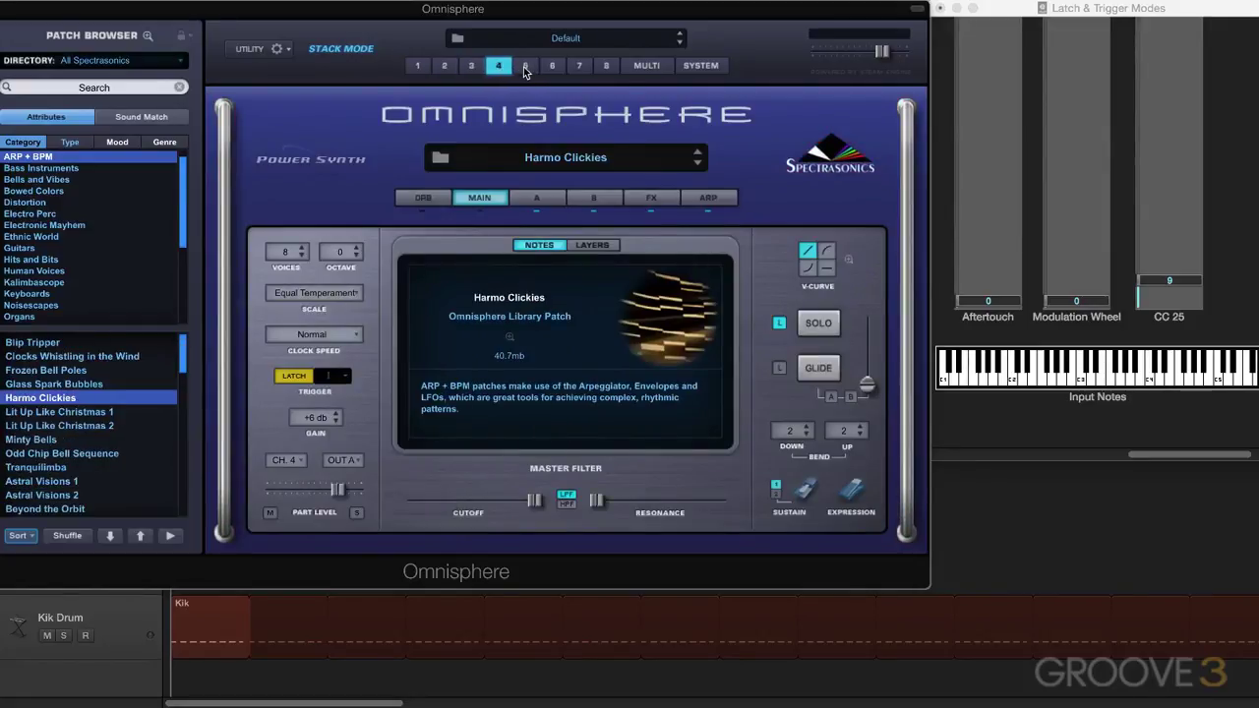
click(525, 66)
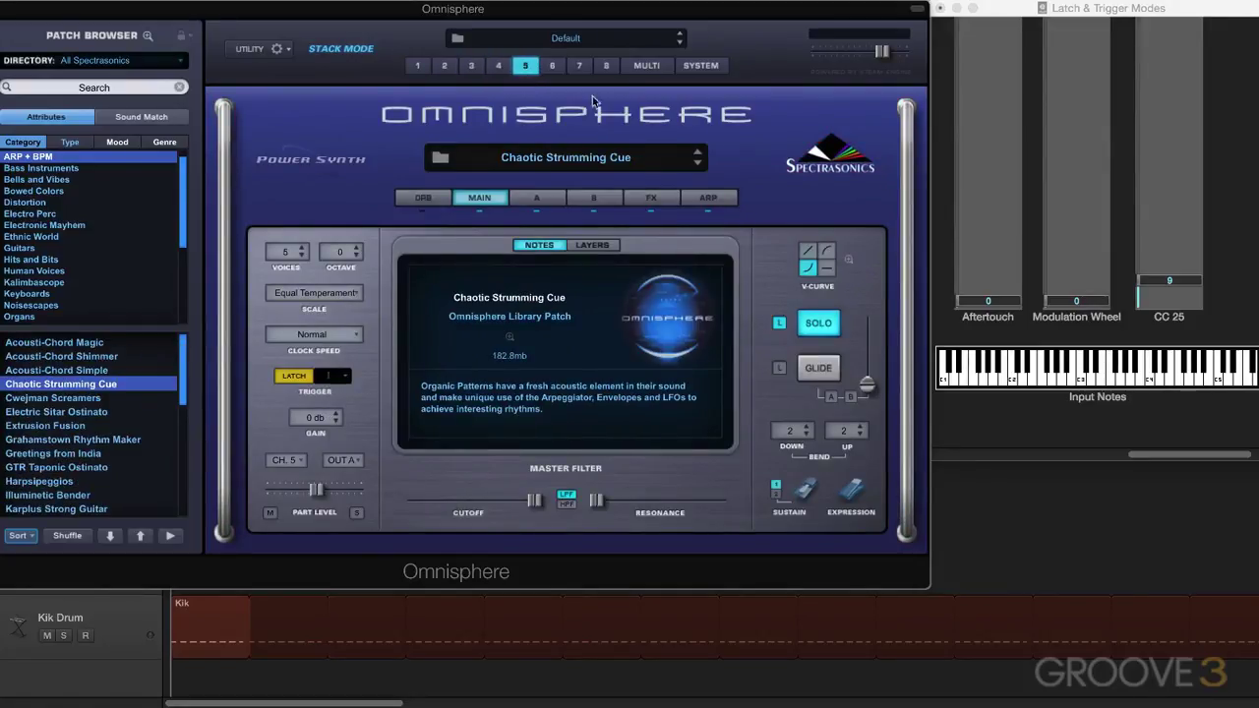
click(647, 66)
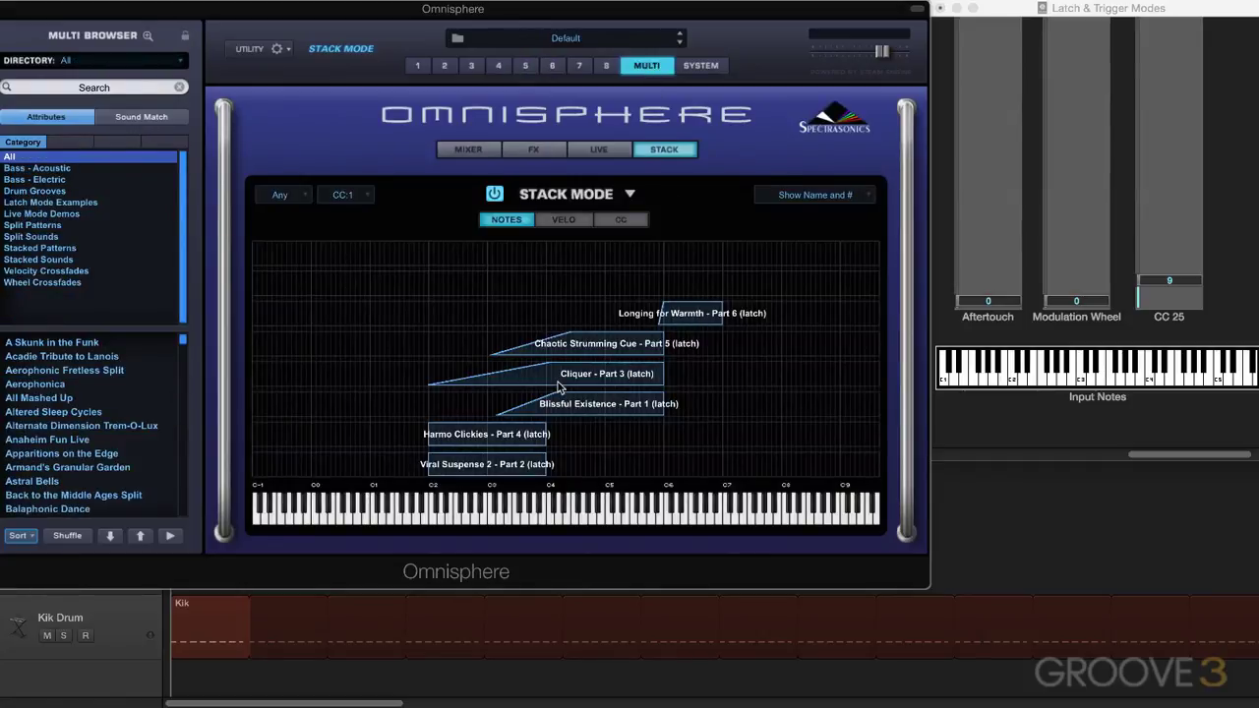
- Set Viral Suspense 2, Harmo Clickies and Blissful Existence to trigger on the next beat
right_click(504, 467)
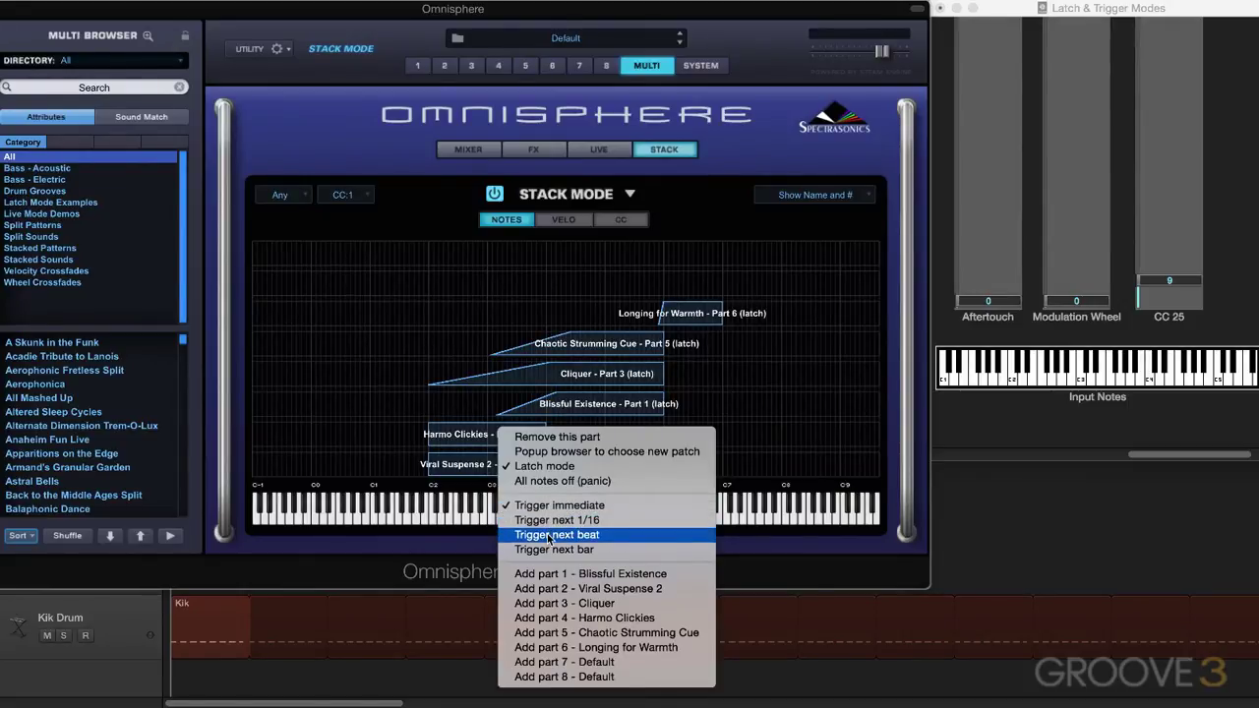
click(549, 535)
right_click(513, 440)
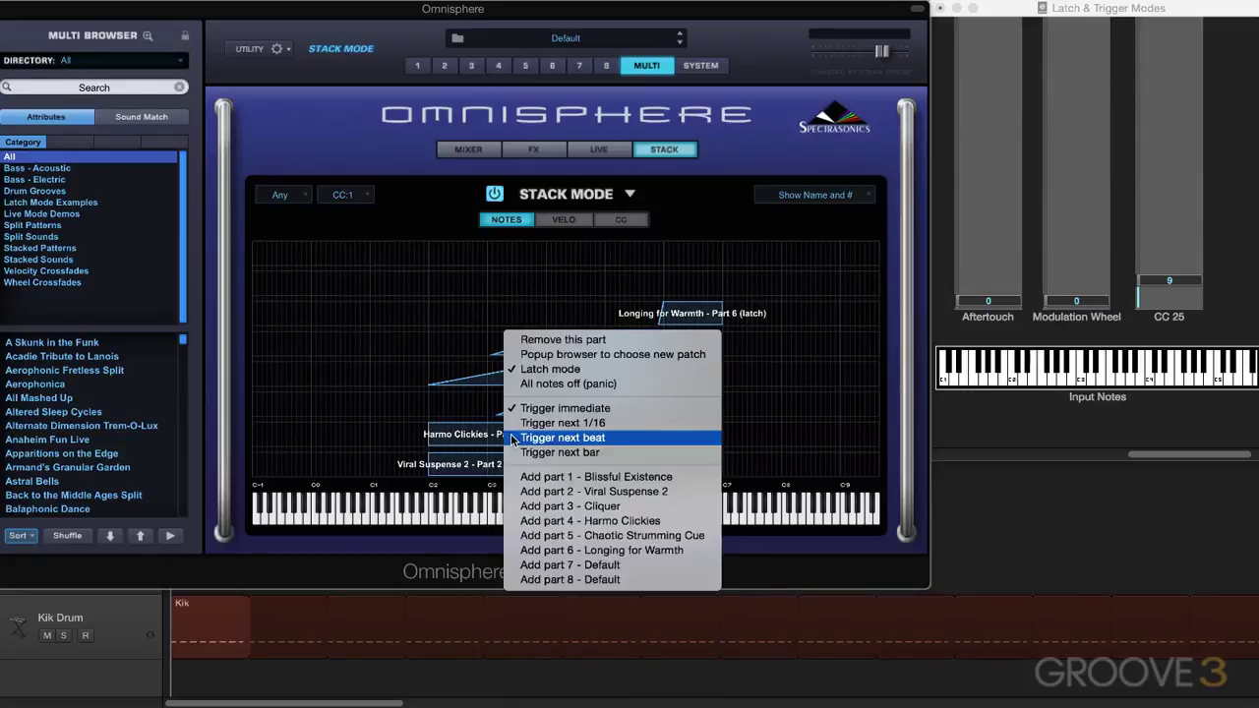
click(513, 440)
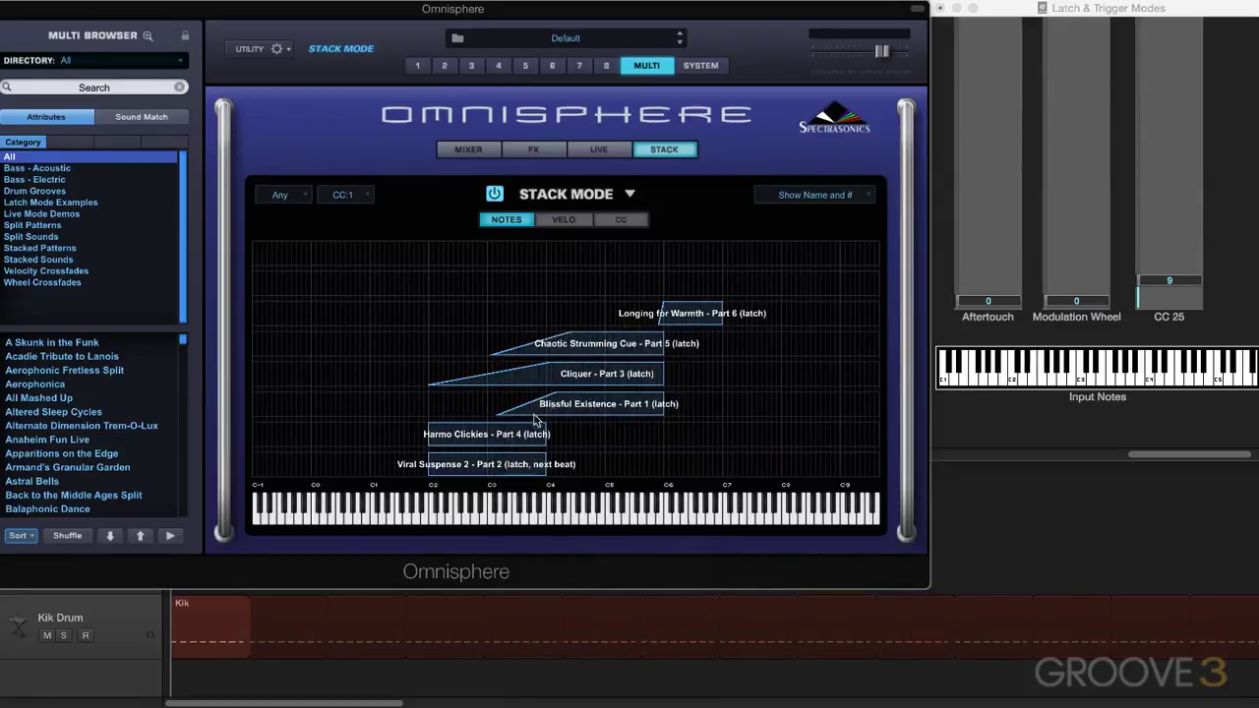
right_click(597, 407)
click(597, 408)
- Set Cliquer, Chaotic Strumming Cue and Longing for Warmth to trigger on the next beat
right_click(596, 380)
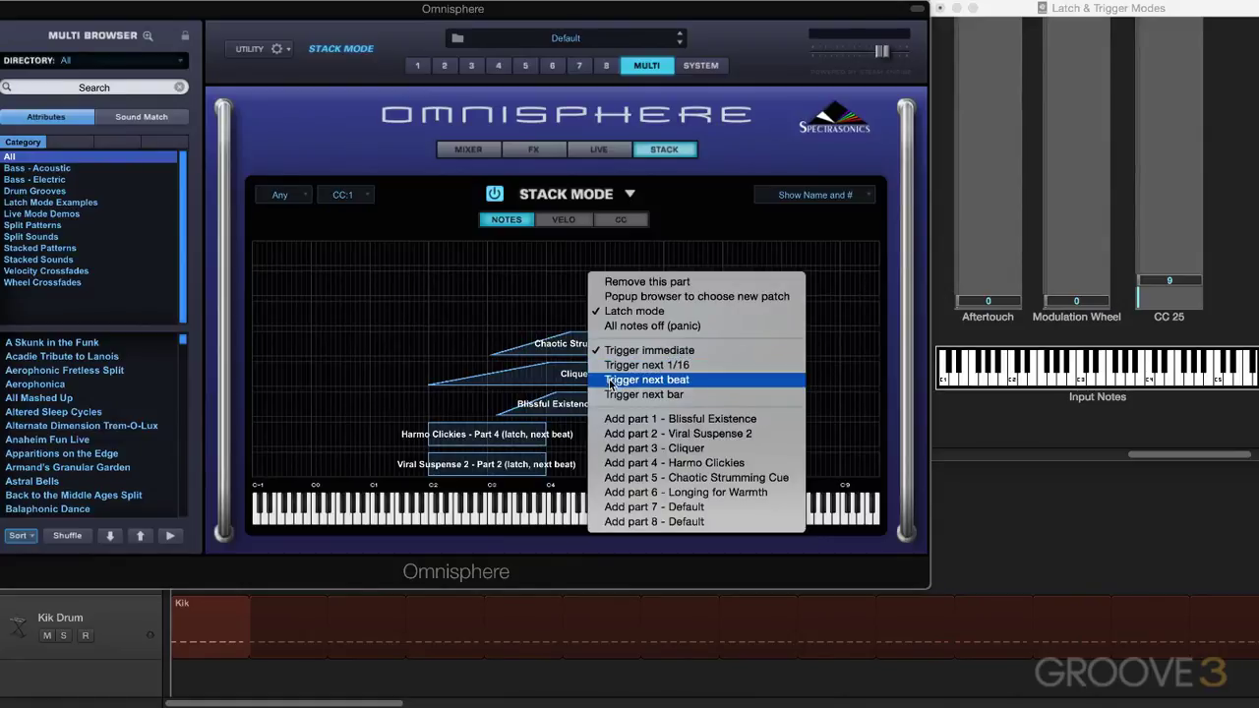
click(609, 382)
right_click(606, 342)
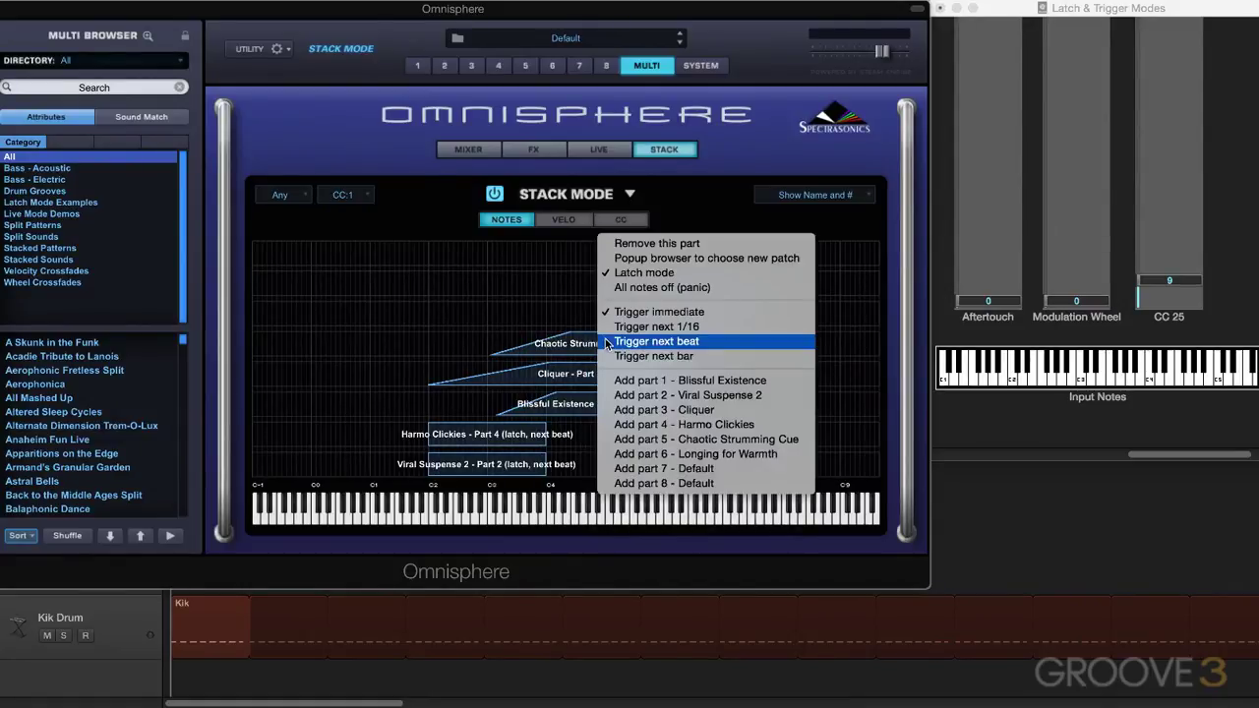
click(607, 341)
right_click(684, 315)
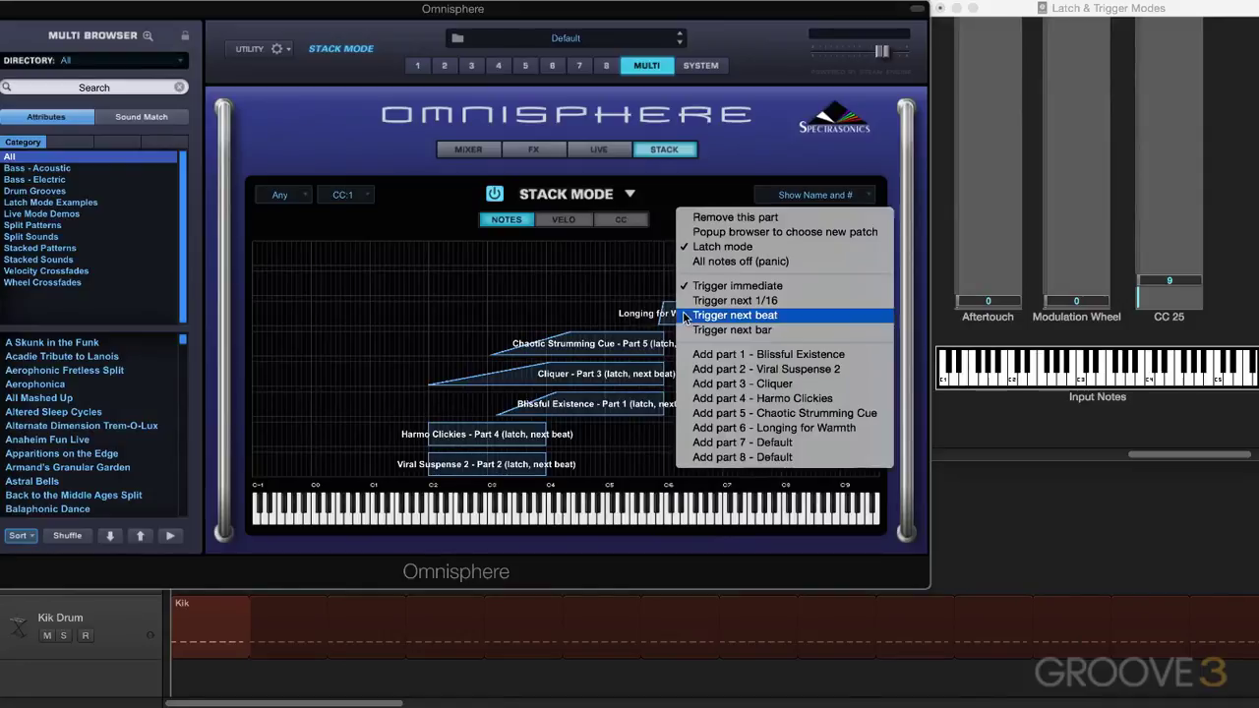
click(733, 315)
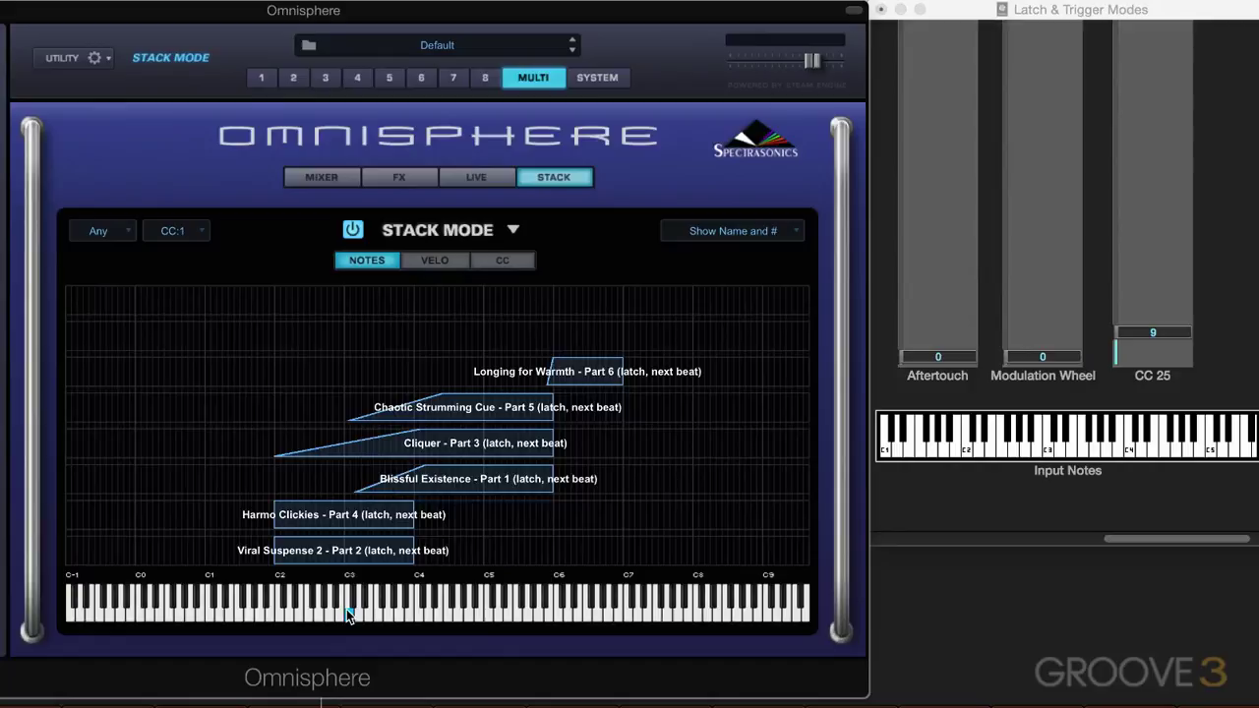
click(346, 609)
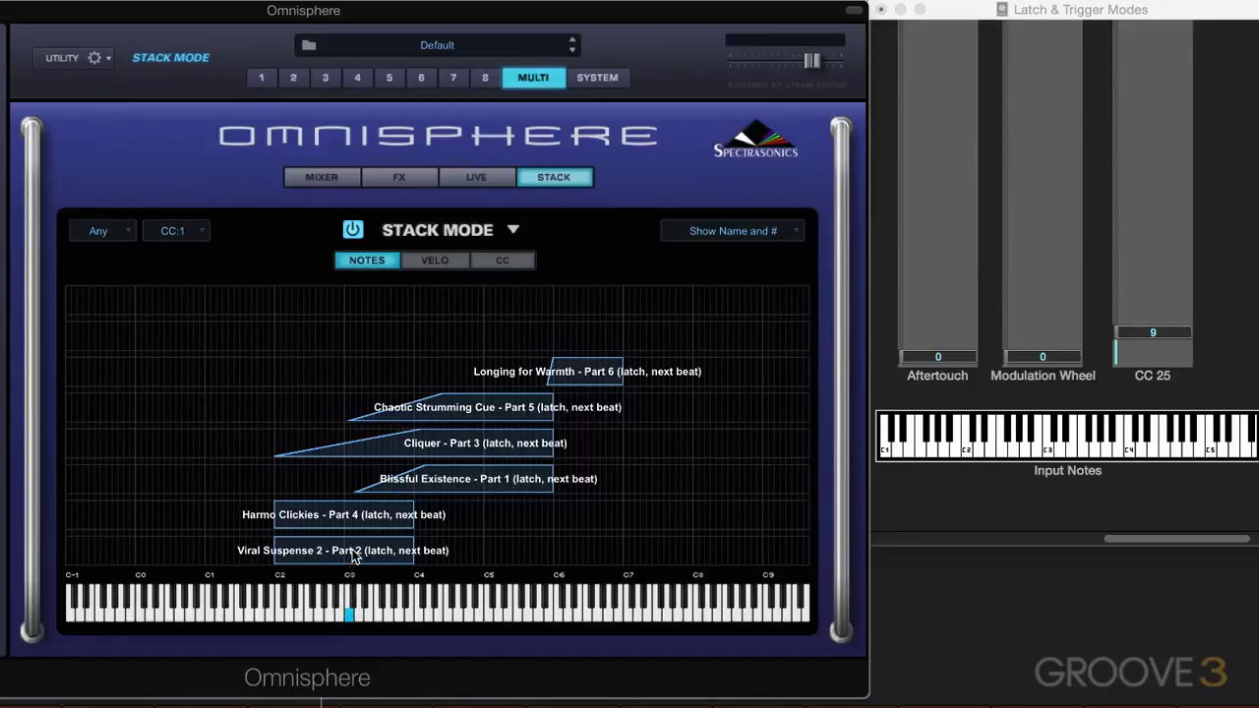